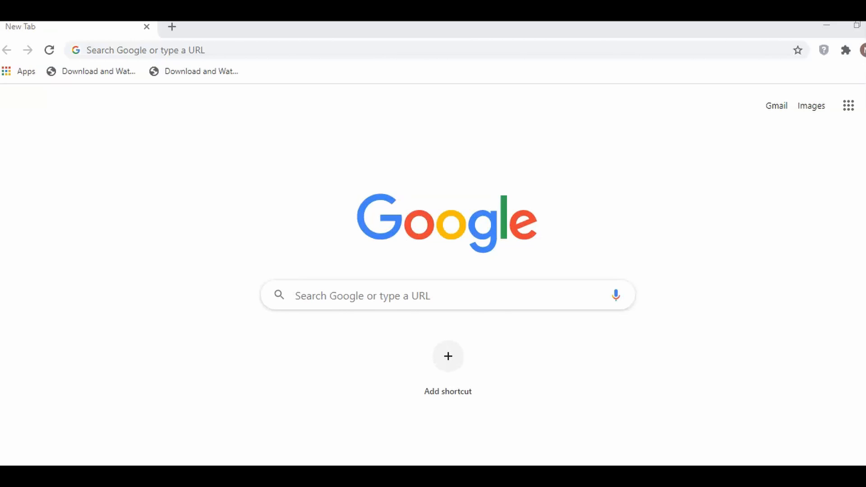
{"action": "left_click", "coordinate": [263, 46]}
{"action": "type", "text": "www.anaconda.com"}
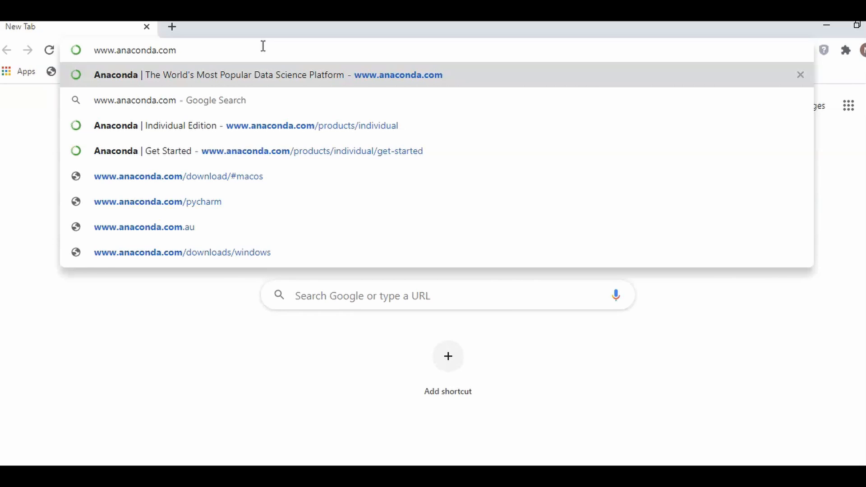
{"action": "key", "text": "Return"}
{"action": "mouse_move", "coordinate": [234, 119]}
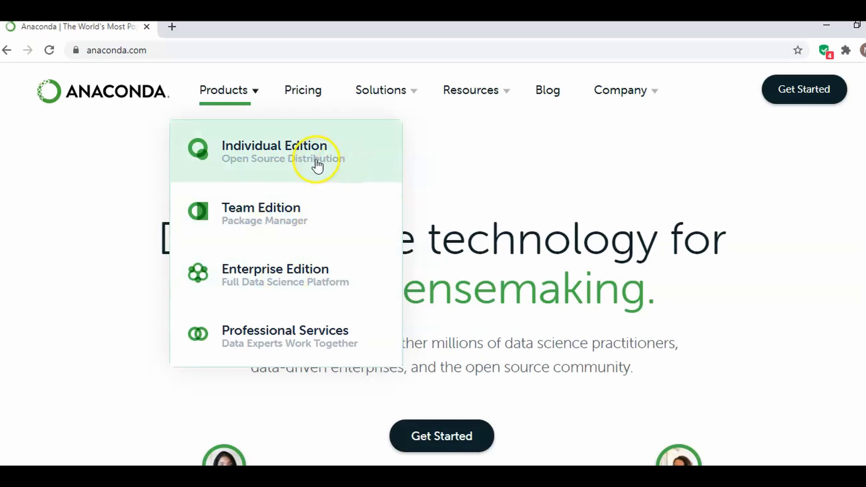
{"action": "left_click", "coordinate": [292, 153]}
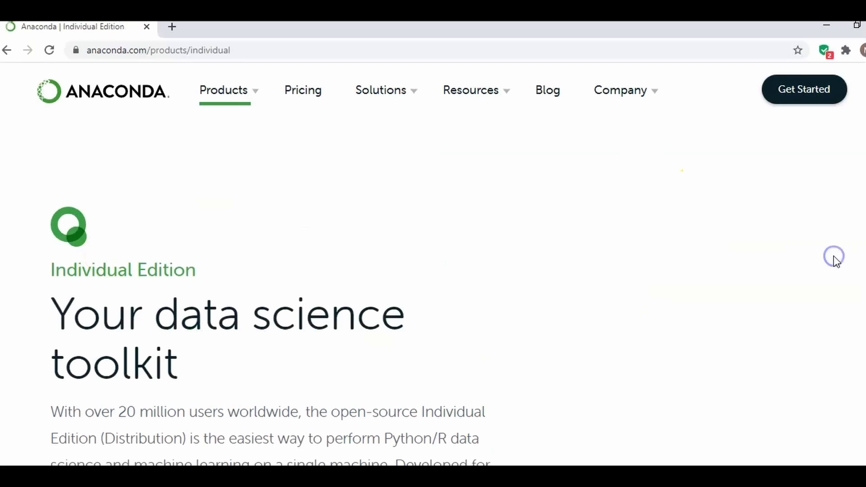
Look through the Individual Edition page down to the Anaconda Installers section for Windows, MacOS and Linux
{"action": "scroll", "coordinate": [833, 257], "scroll_direction": "down", "scroll_amount": 2}
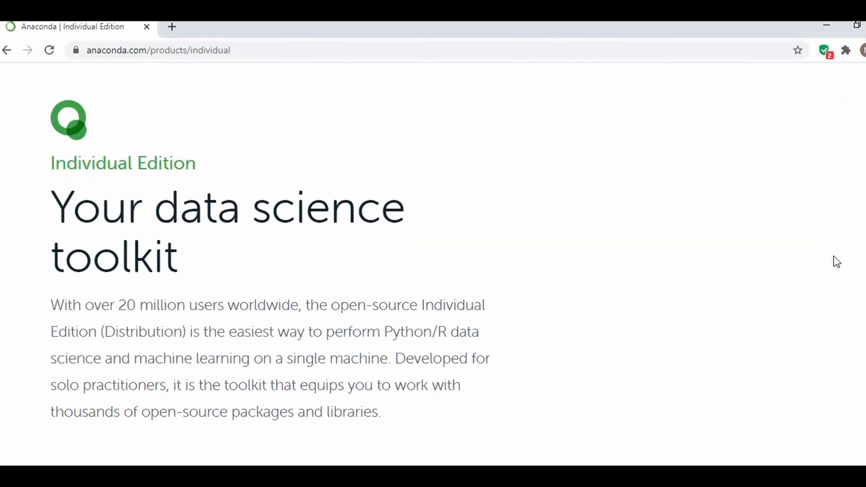
{"action": "scroll", "coordinate": [833, 255], "scroll_direction": "down", "scroll_amount": 1}
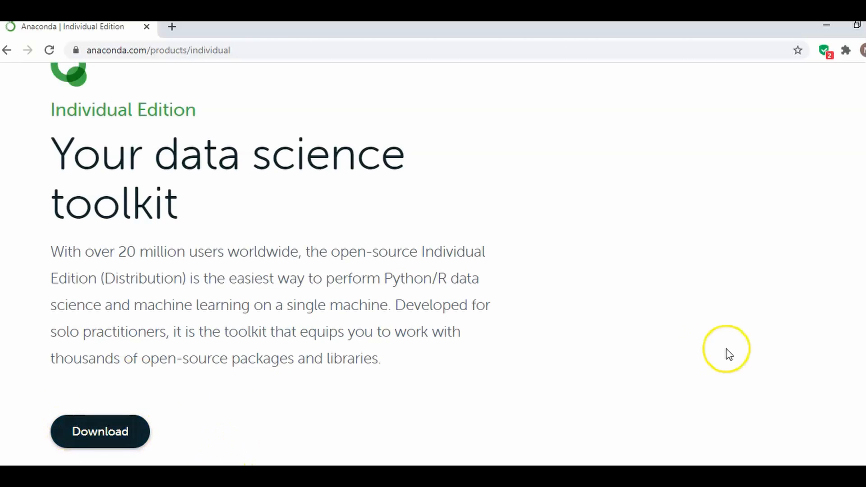
{"action": "scroll", "coordinate": [726, 348], "scroll_direction": "down", "scroll_amount": 7}
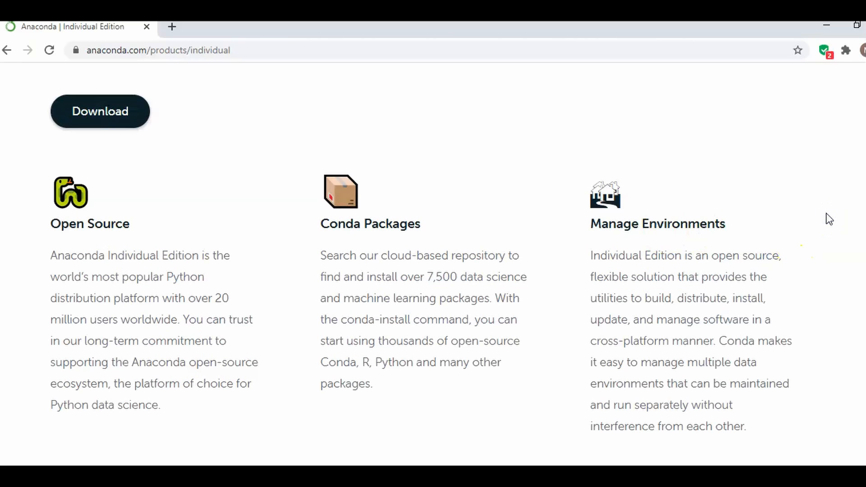
{"action": "scroll", "coordinate": [829, 219], "scroll_direction": "down", "scroll_amount": 3}
{"action": "scroll", "coordinate": [829, 219], "scroll_direction": "down", "scroll_amount": 6}
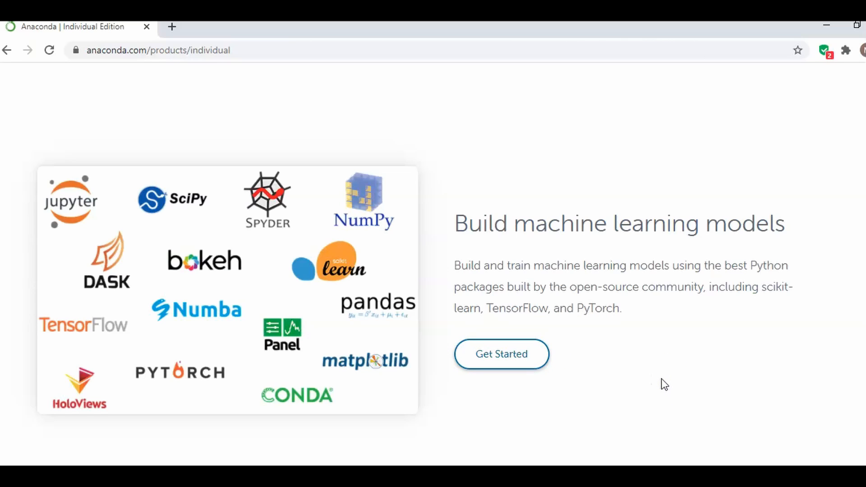
{"action": "scroll", "coordinate": [662, 380], "scroll_direction": "down", "scroll_amount": 6}
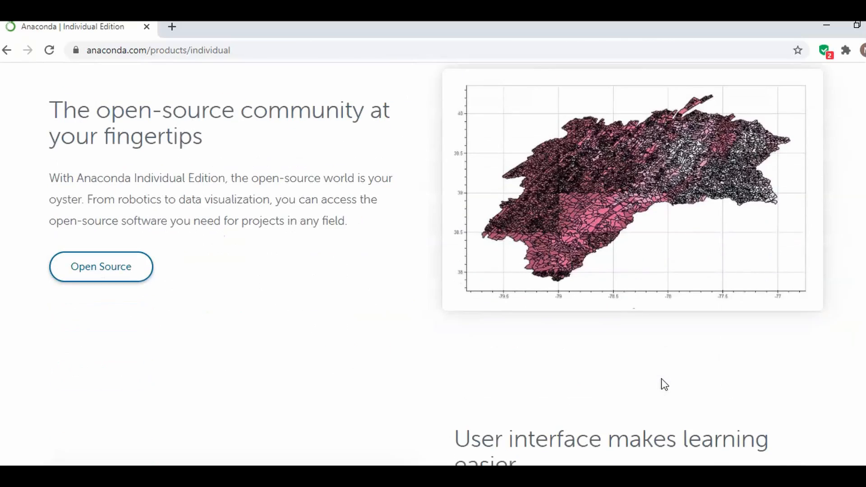
{"action": "scroll", "coordinate": [661, 378], "scroll_direction": "down", "scroll_amount": 10}
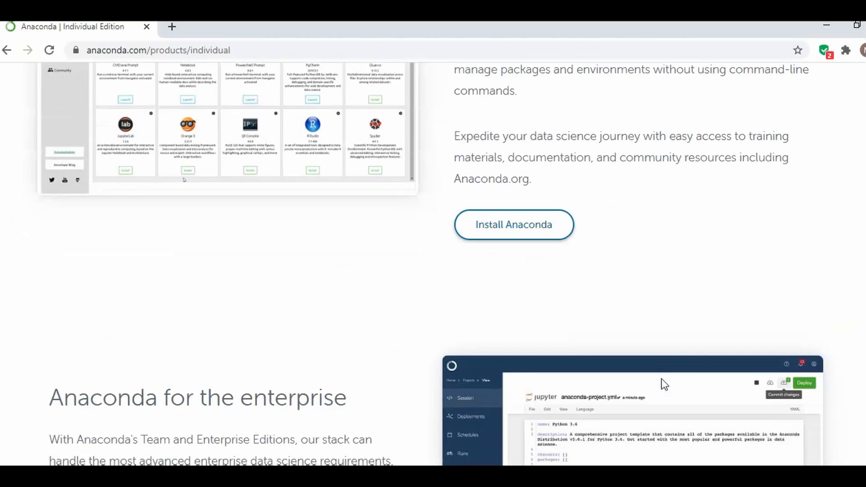
{"action": "scroll", "coordinate": [661, 379], "scroll_direction": "down", "scroll_amount": 7}
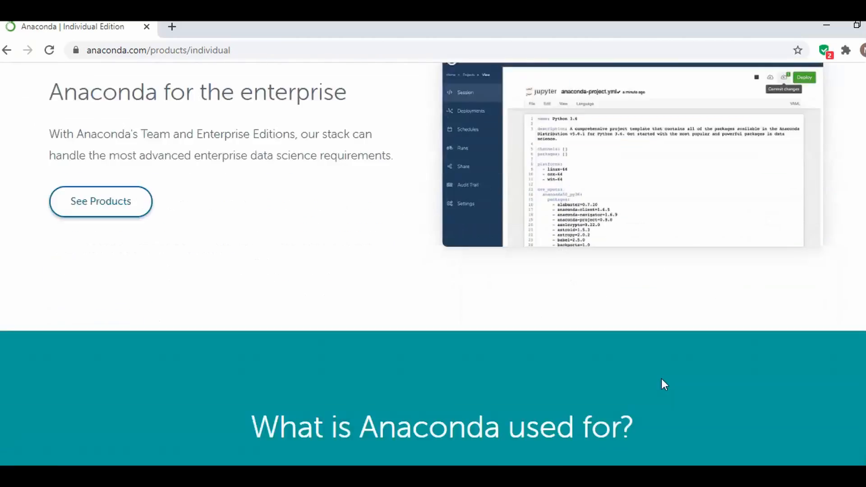
{"action": "scroll", "coordinate": [661, 378], "scroll_direction": "down", "scroll_amount": 10}
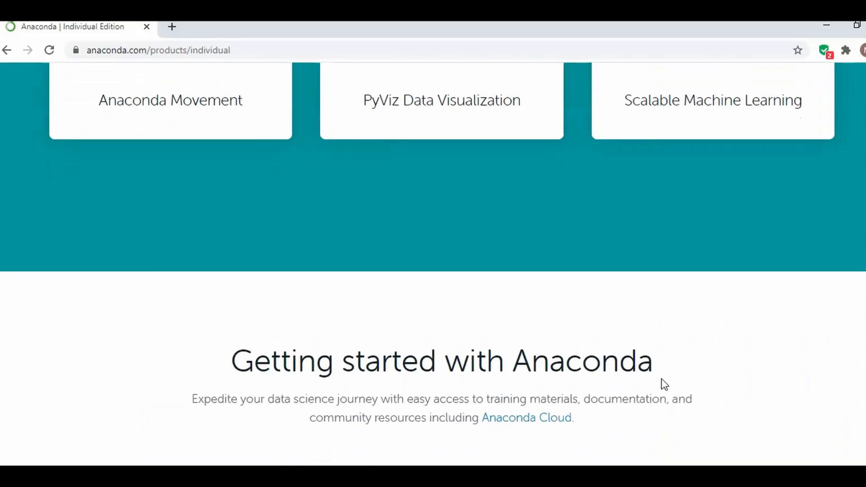
{"action": "scroll", "coordinate": [661, 379], "scroll_direction": "down", "scroll_amount": 6}
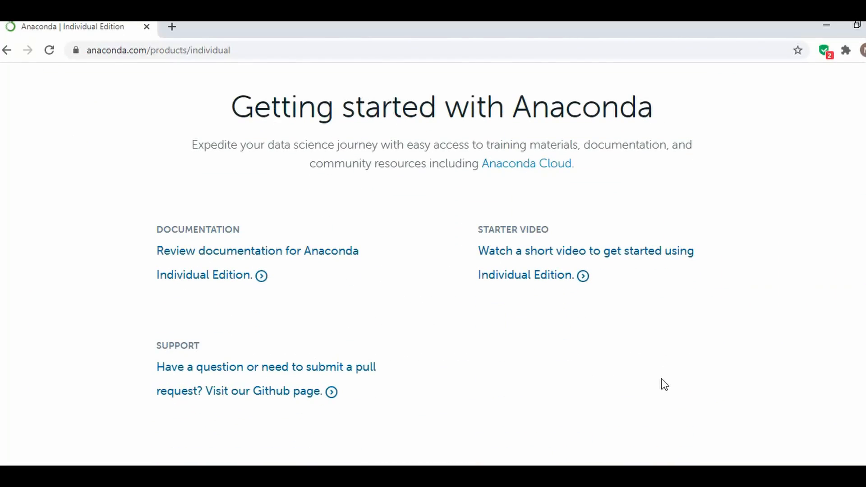
{"action": "scroll", "coordinate": [661, 384], "scroll_direction": "down", "scroll_amount": 7}
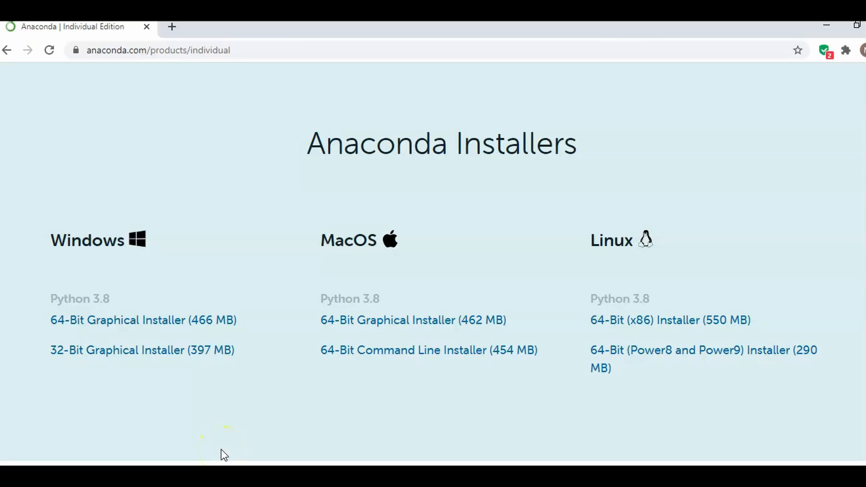
Run python in a Command Prompt to check whether Python is already installed, and close the window
{"action": "key", "text": "super"}
{"action": "type", "text": "comman"}
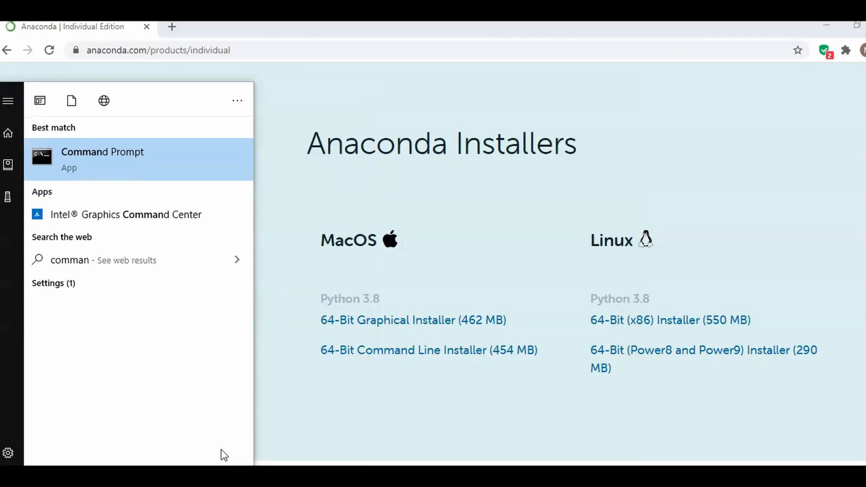
{"action": "key", "text": "Return"}
{"action": "type", "text": "p"}
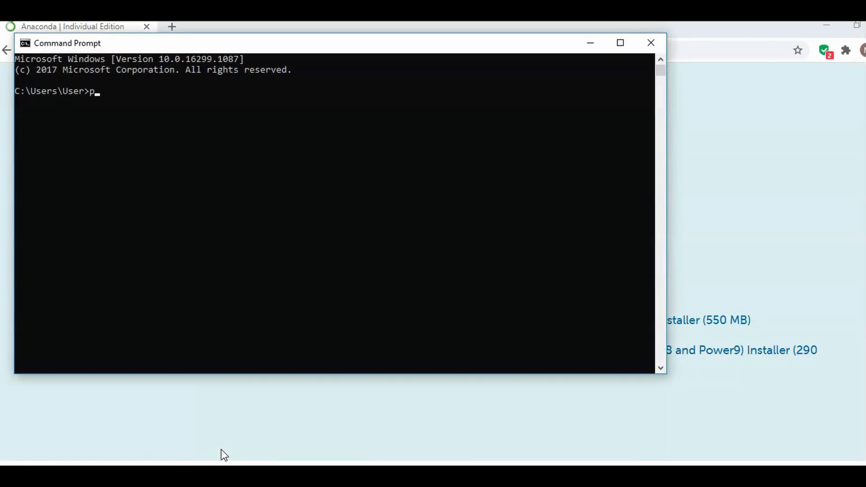
{"action": "type", "text": "ython"}
{"action": "key", "text": "Return"}
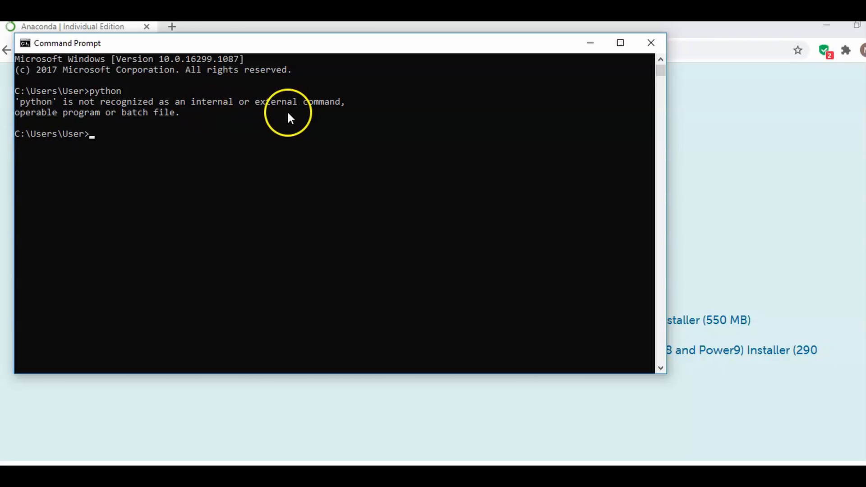
{"action": "left_click_drag", "start_coordinate": [320, 41], "coordinate": [479, 75]}
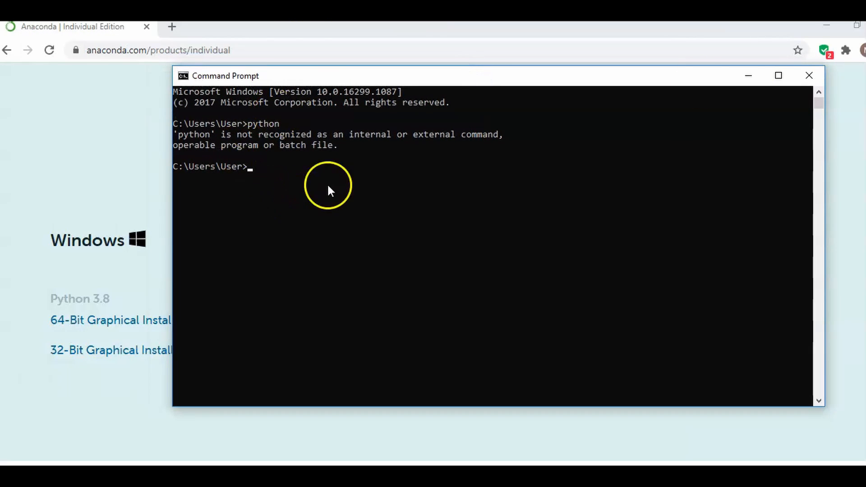
{"action": "left_click", "coordinate": [808, 75]}
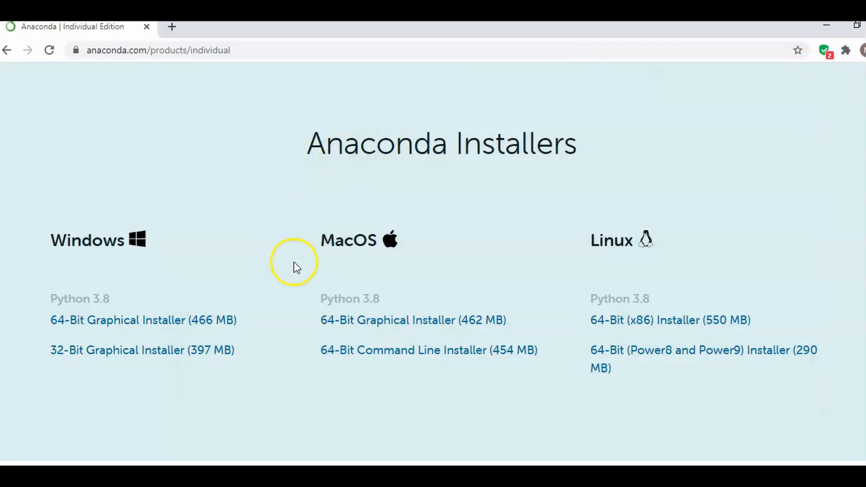
Check the computer's system type in the Control Panel's System information under System and Security, and close the window
{"action": "left_click", "coordinate": [54, 329]}
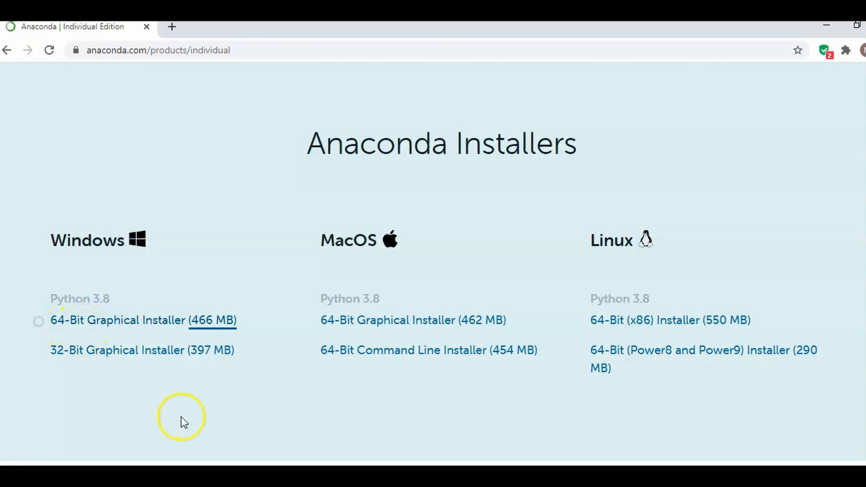
{"action": "key", "text": "super"}
{"action": "type", "text": "cont"}
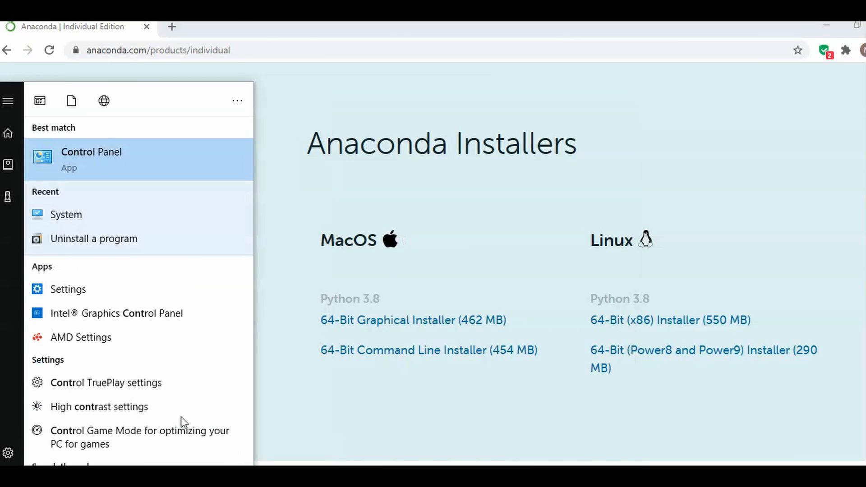
{"action": "key", "text": "Return"}
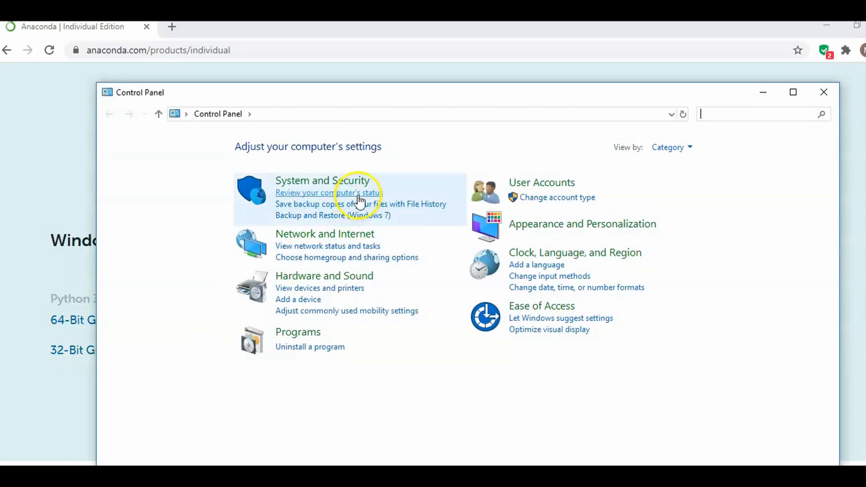
{"action": "left_click", "coordinate": [356, 181]}
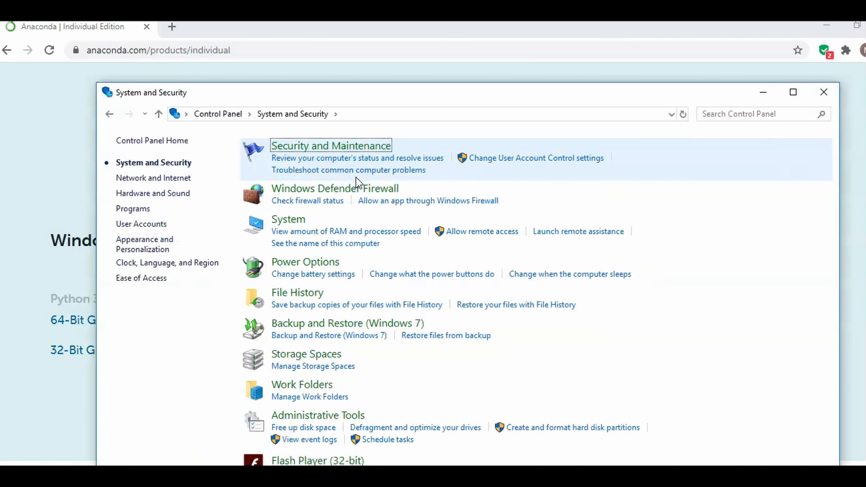
{"action": "left_click", "coordinate": [291, 221]}
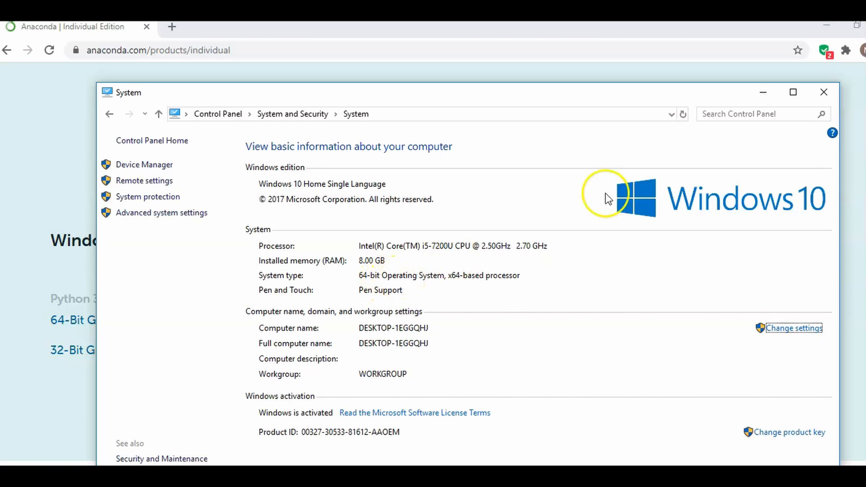
{"action": "left_click", "coordinate": [825, 92]}
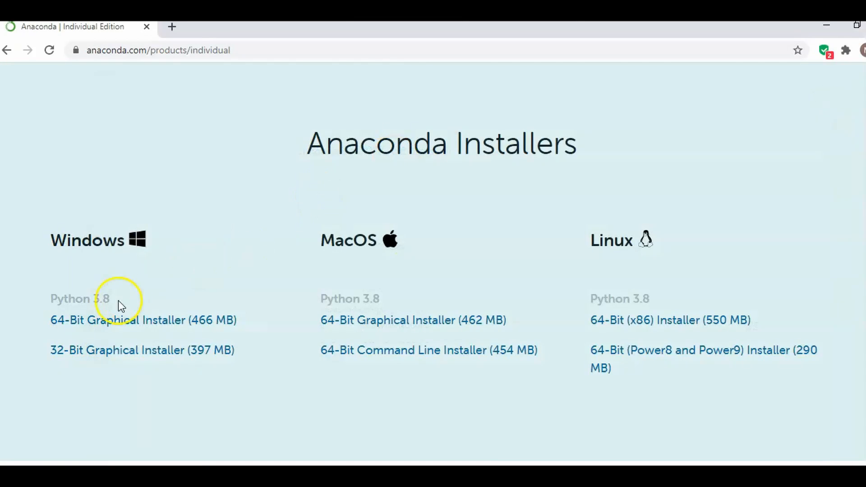
Download the Windows 64-Bit Graphical Installer for Python 3.8 and launch Anaconda3-2020.07-Windows-x86_64 from its download folder
{"action": "left_click", "coordinate": [107, 320]}
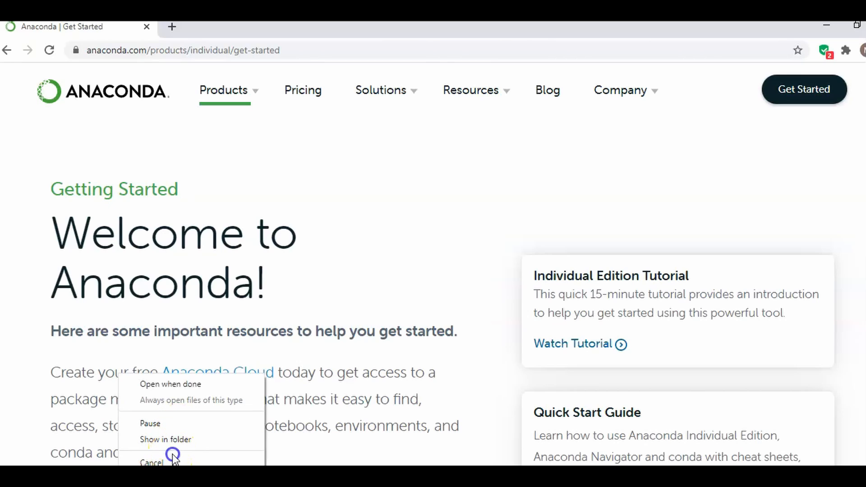
{"action": "left_click", "coordinate": [172, 440]}
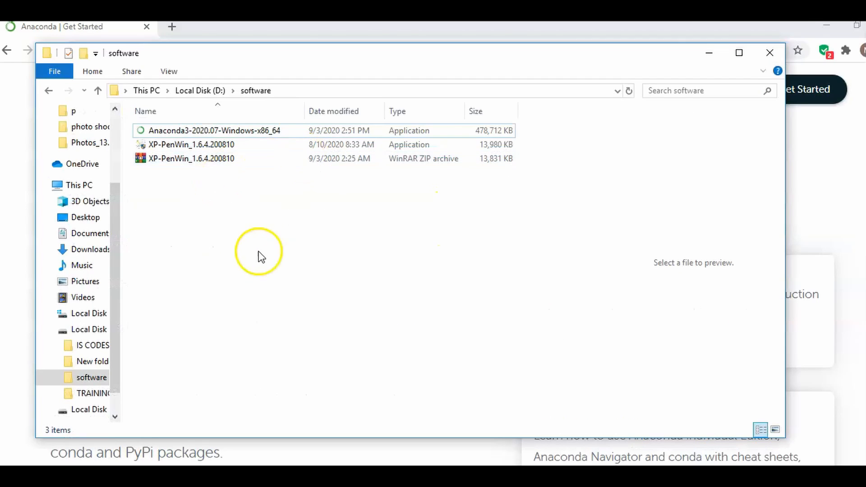
{"action": "left_click", "coordinate": [266, 130]}
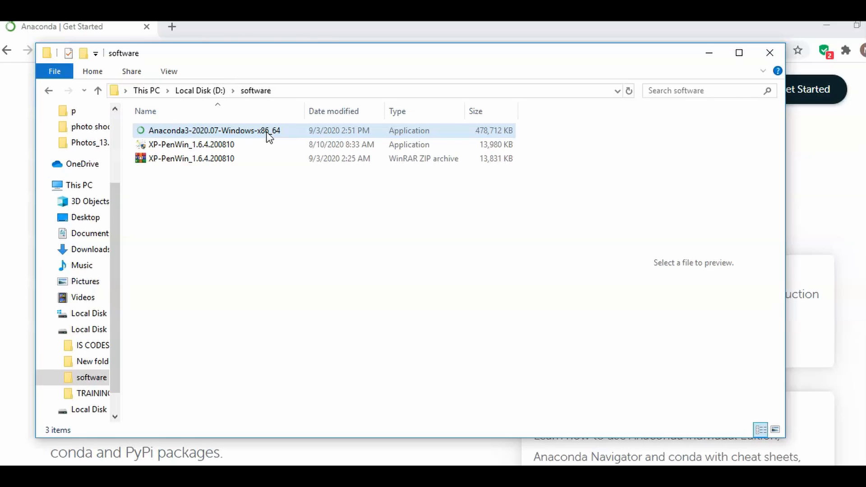
{"action": "double_click", "coordinate": [269, 131]}
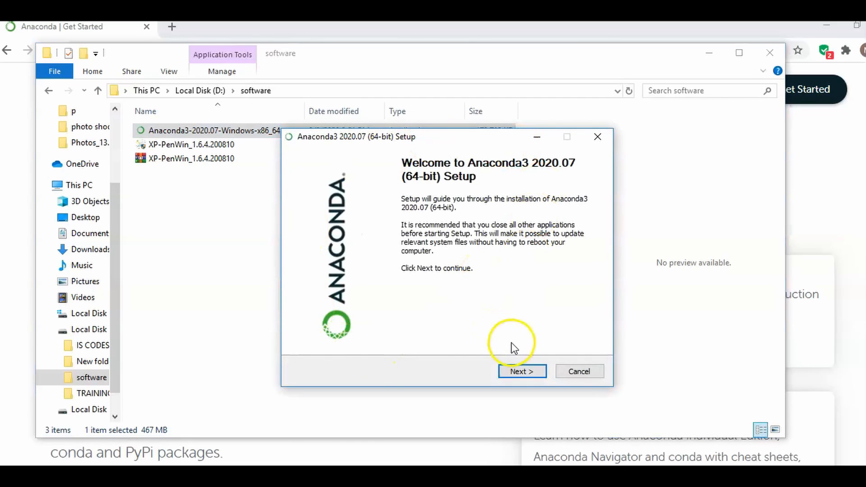
Proceed past the setup welcome page, review the license agreement to its end and accept it
{"action": "left_click", "coordinate": [528, 369]}
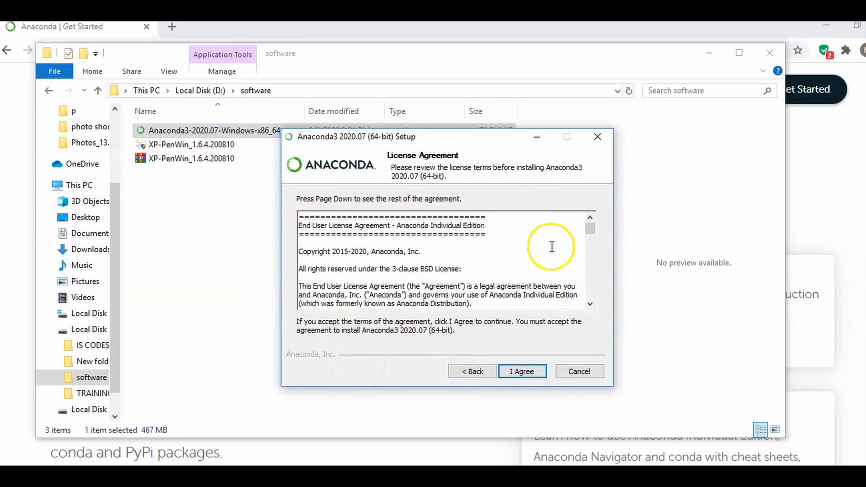
{"action": "left_click", "coordinate": [593, 231]}
{"action": "left_click_drag", "start_coordinate": [594, 231], "coordinate": [591, 303]}
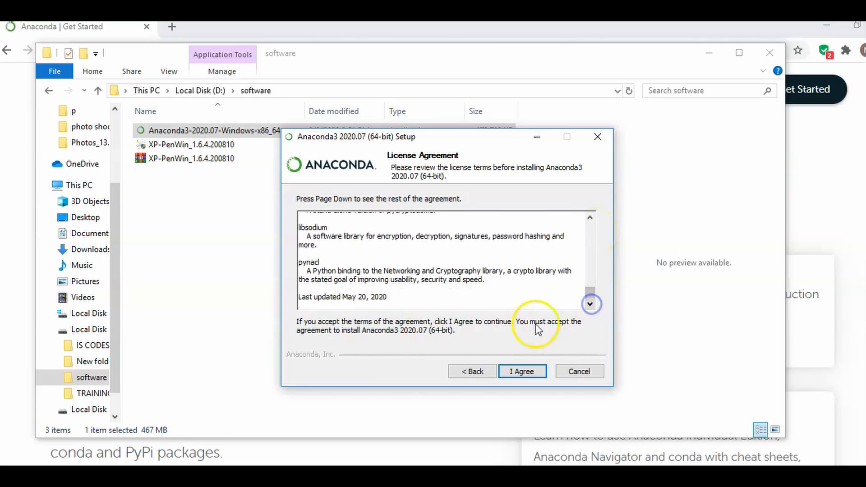
{"action": "left_click", "coordinate": [521, 370]}
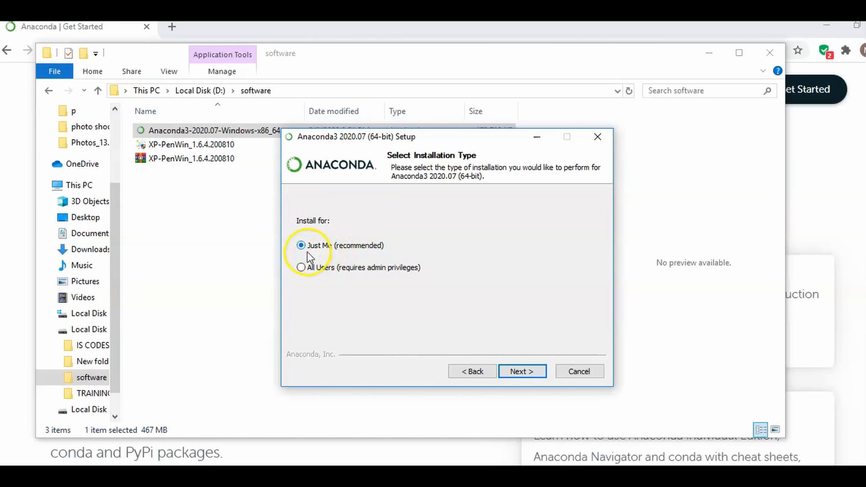
Keep the Just Me installation in C:\Users\User\anaconda3 and enable adding Anaconda3 to the PATH environment variable
{"action": "left_click", "coordinate": [517, 373]}
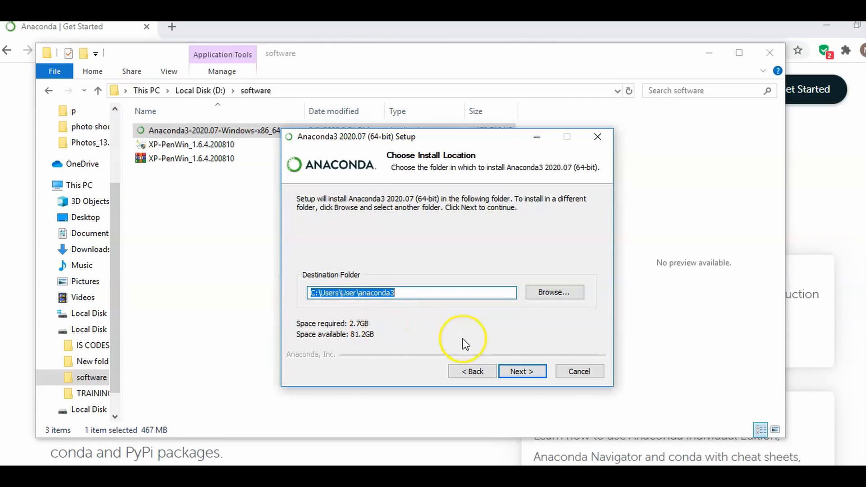
{"action": "left_click", "coordinate": [532, 375]}
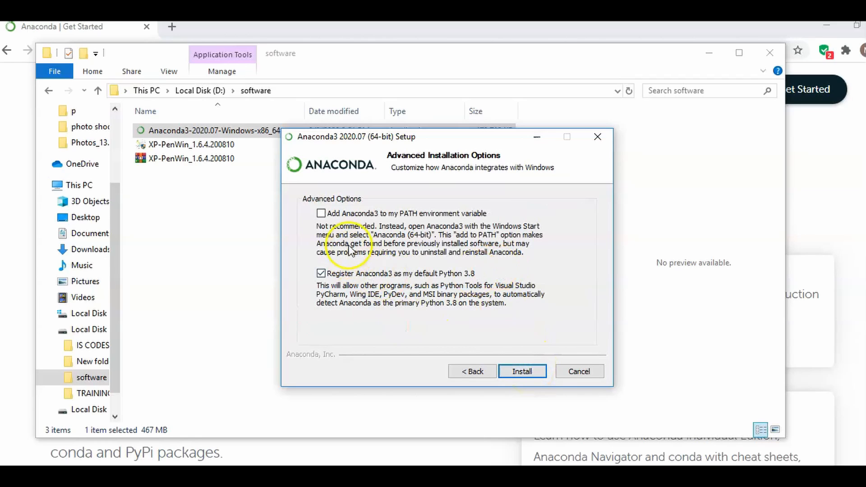
{"action": "left_click", "coordinate": [557, 326]}
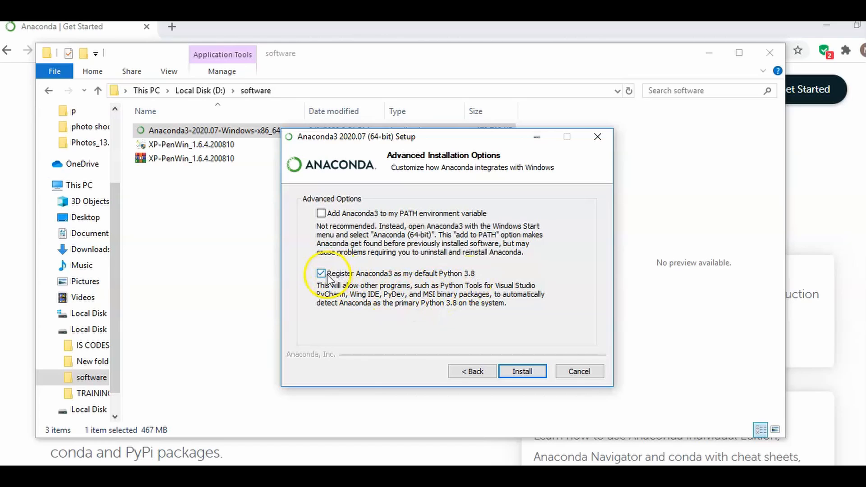
{"action": "left_click", "coordinate": [320, 213]}
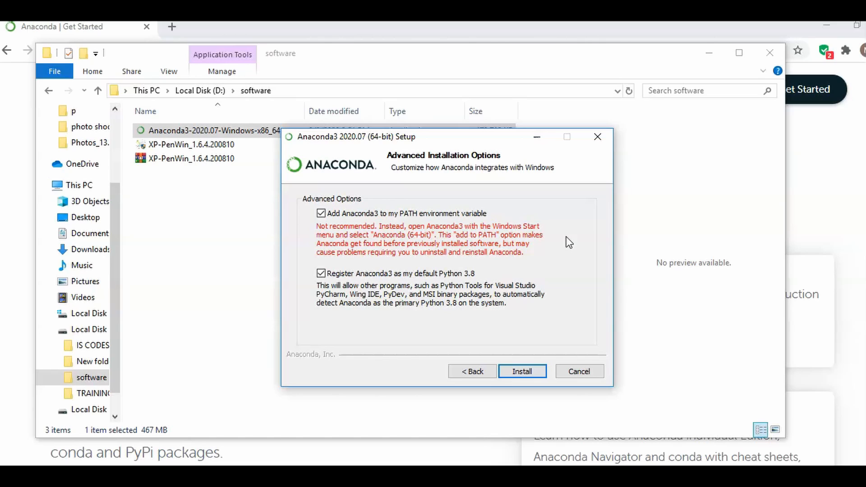
Turn off adding Anaconda3 to the PATH environment variable and run the installation with its details shown
{"action": "left_click", "coordinate": [321, 213]}
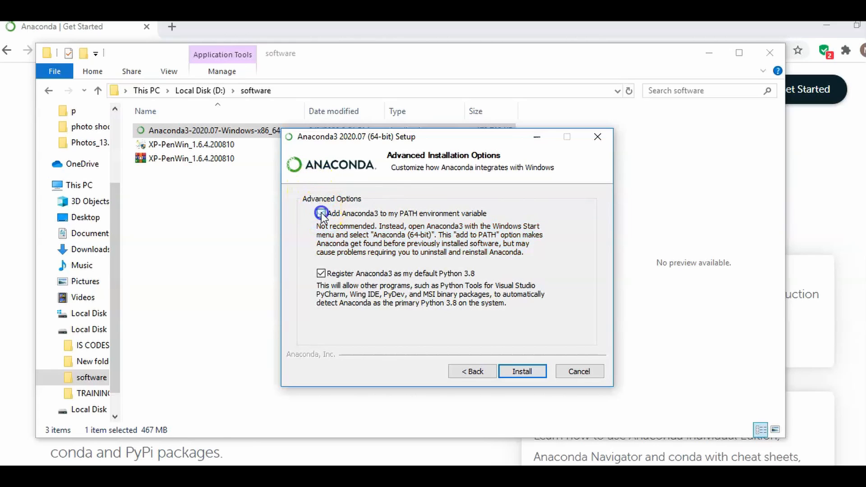
{"action": "left_click", "coordinate": [522, 372]}
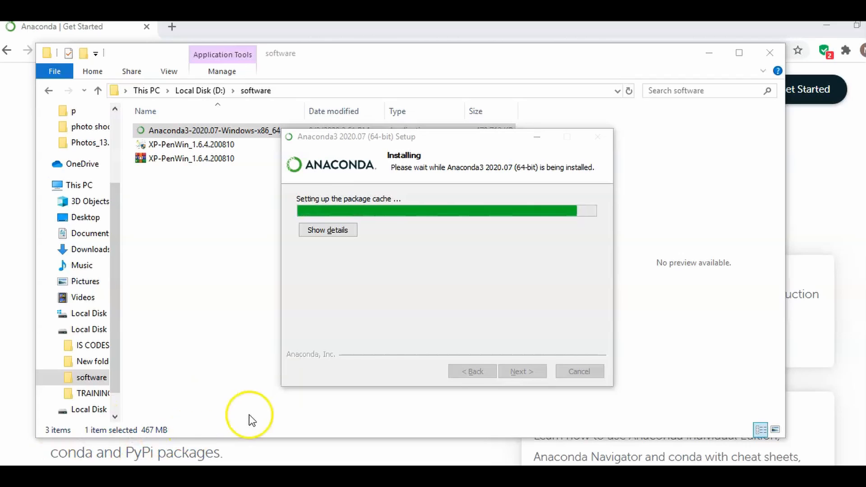
{"action": "left_click", "coordinate": [327, 230]}
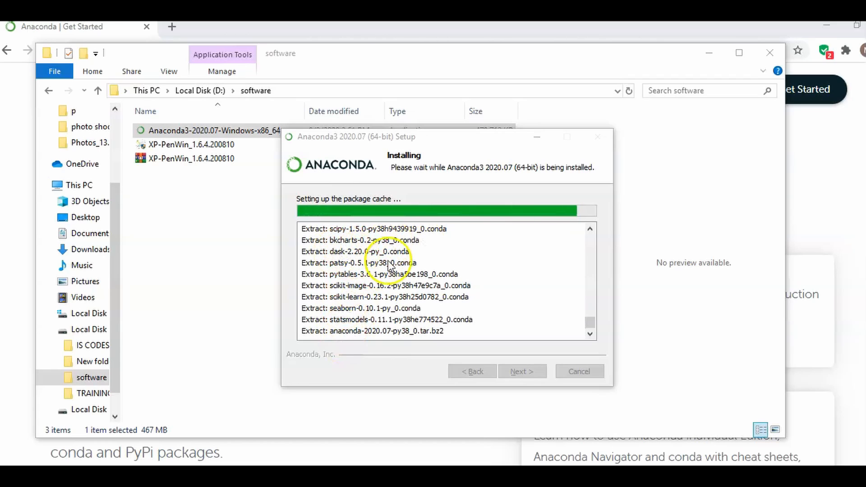
{"action": "left_click", "coordinate": [594, 336]}
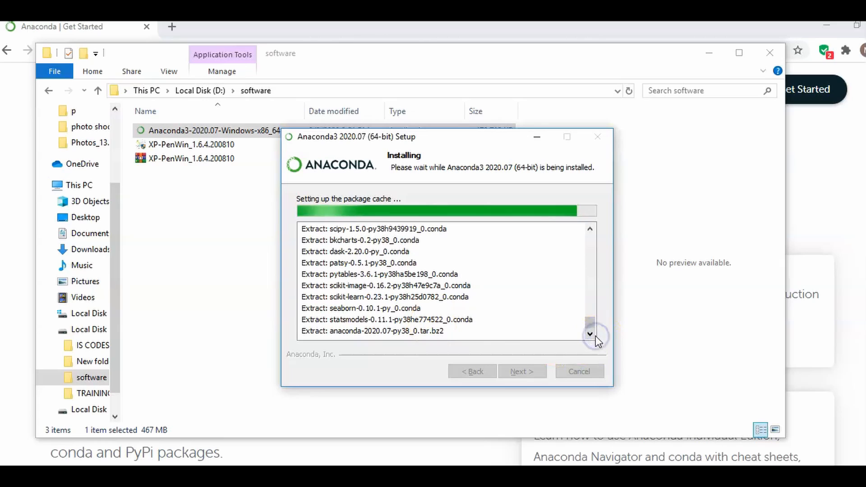
{"action": "left_click", "coordinate": [593, 257]}
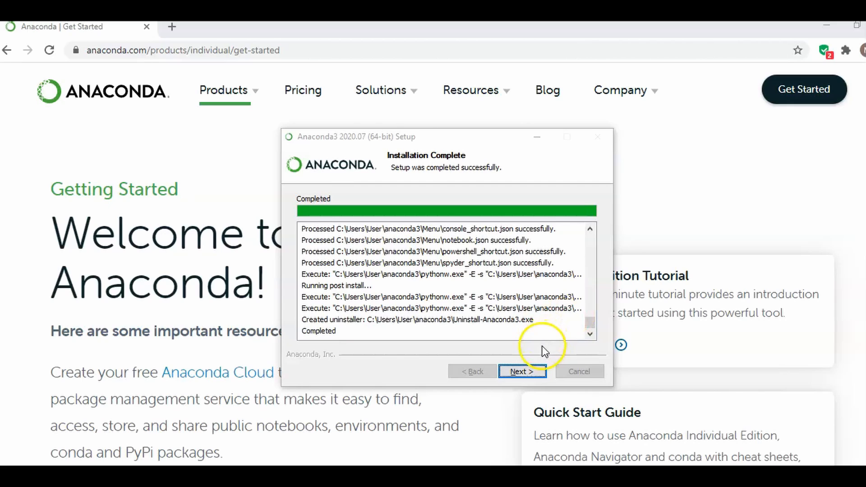
Proceed past the completed installation and PyCharm pages, then finish setup with Anaconda Individual Edition Tutorial and Learn More About Anaconda disabled
{"action": "left_click", "coordinate": [535, 373]}
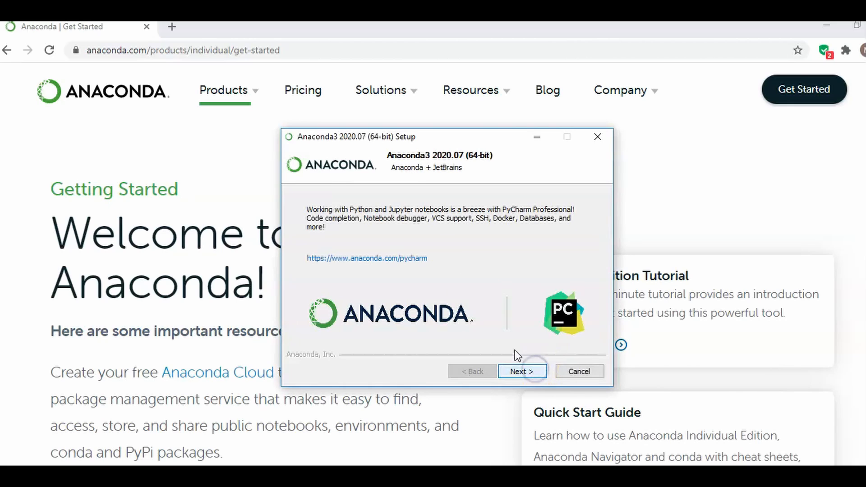
{"action": "left_click", "coordinate": [526, 373]}
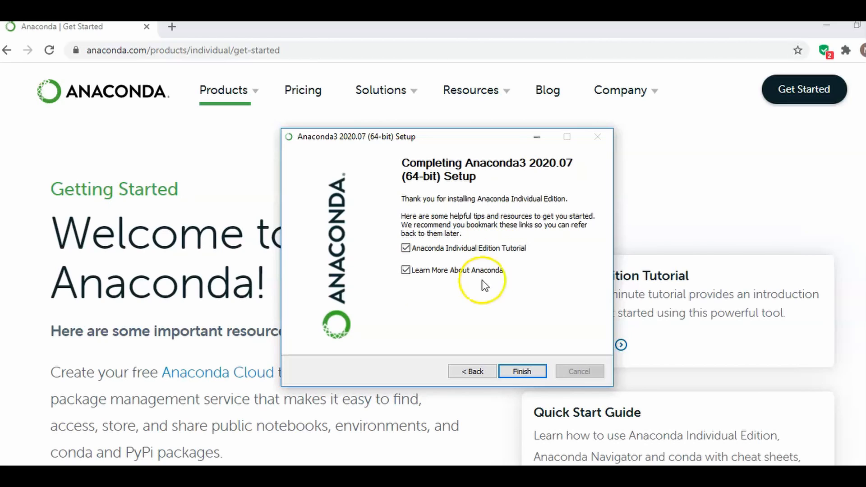
{"action": "left_click", "coordinate": [406, 248]}
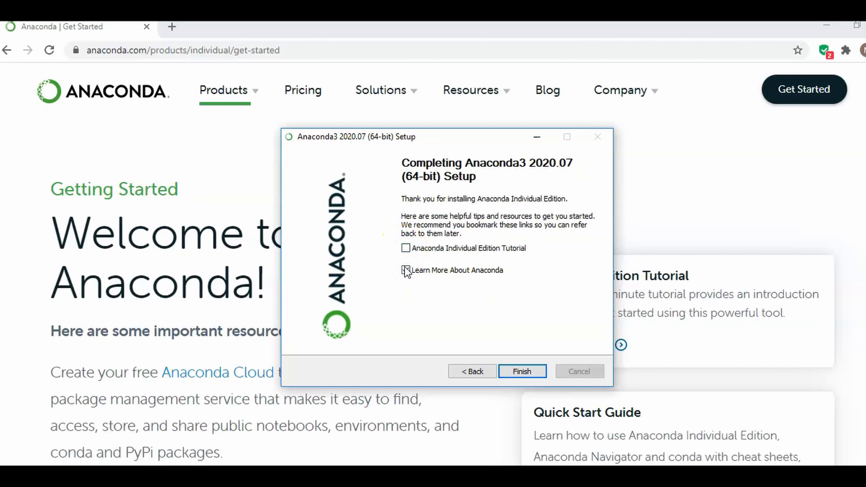
{"action": "left_click", "coordinate": [406, 270]}
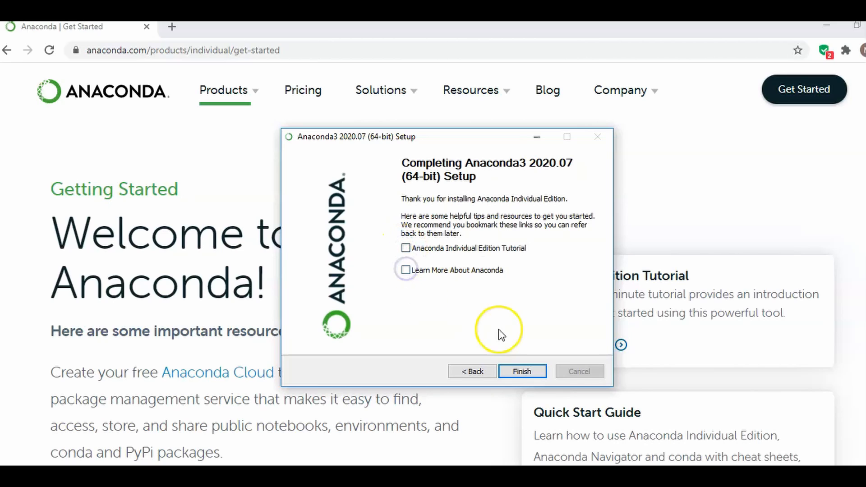
{"action": "left_click", "coordinate": [518, 371]}
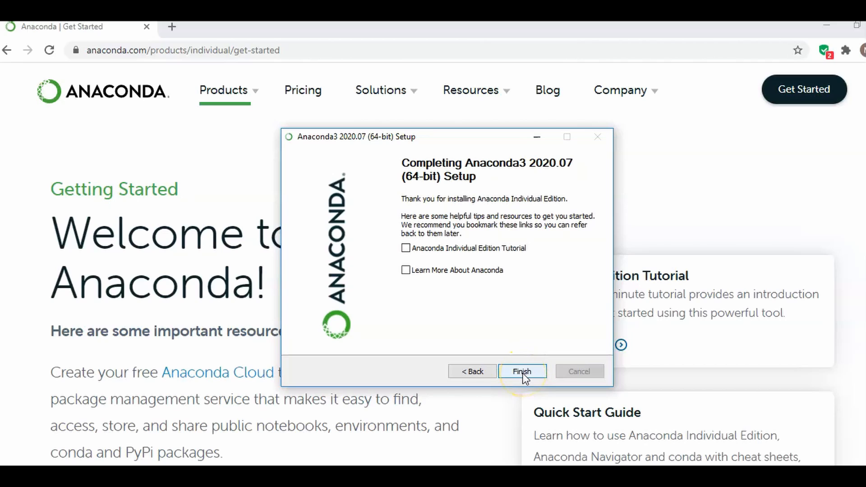
{"action": "left_click", "coordinate": [522, 373]}
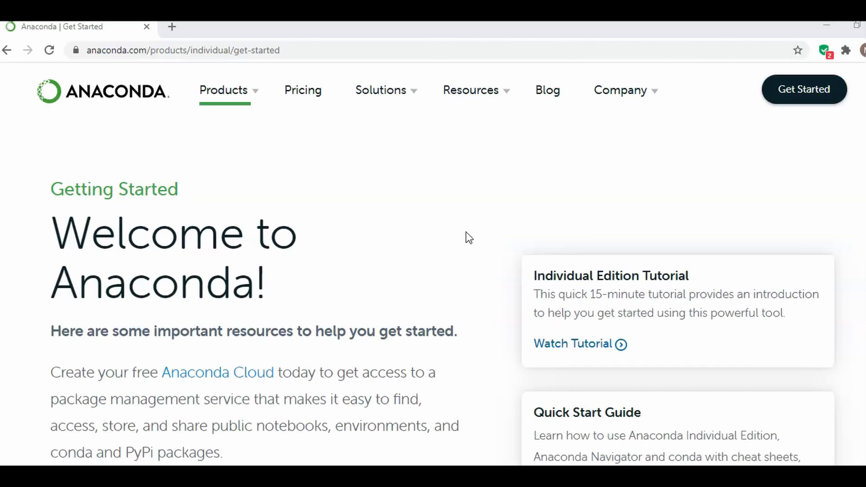
Launch Anaconda Navigator from the Anaconda3 (64-bit) program group and accept its welcome message
{"action": "key", "text": "super"}
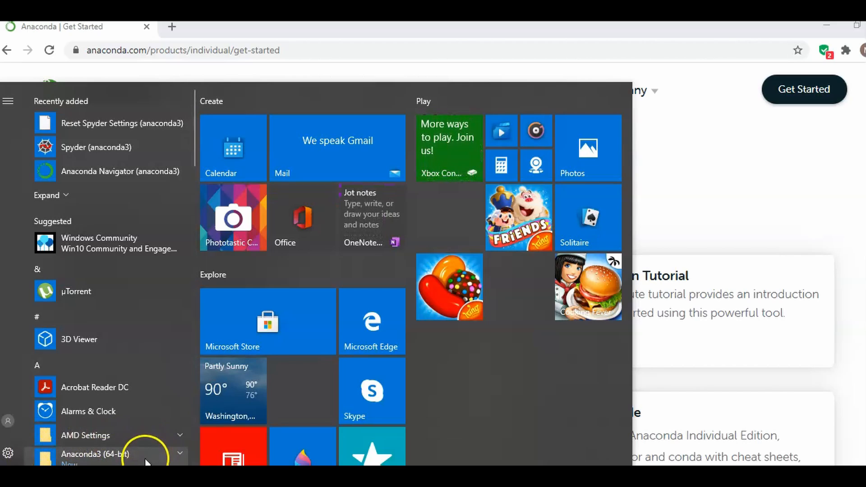
{"action": "left_click", "coordinate": [180, 453]}
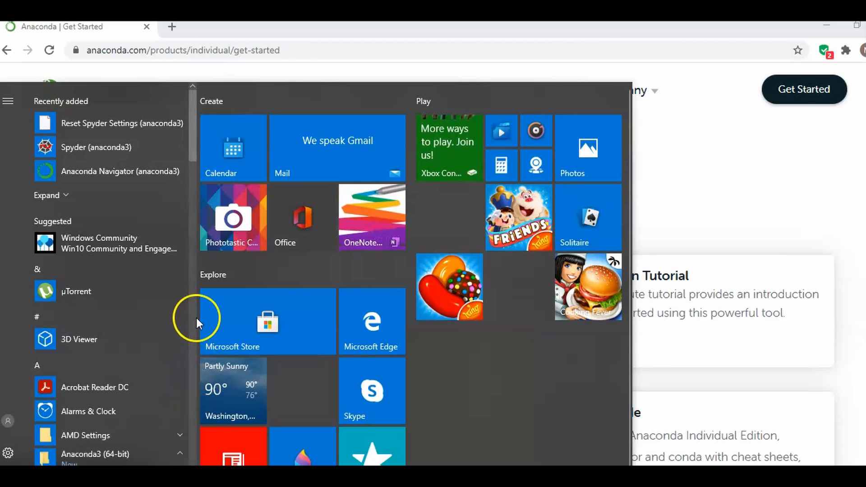
{"action": "left_click_drag", "start_coordinate": [191, 154], "coordinate": [196, 205]}
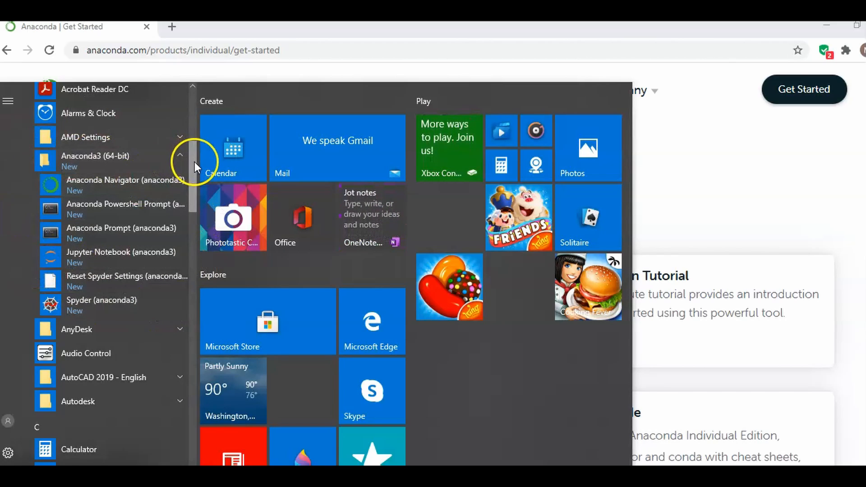
{"action": "scroll", "coordinate": [194, 162], "scroll_direction": "up", "scroll_amount": 2}
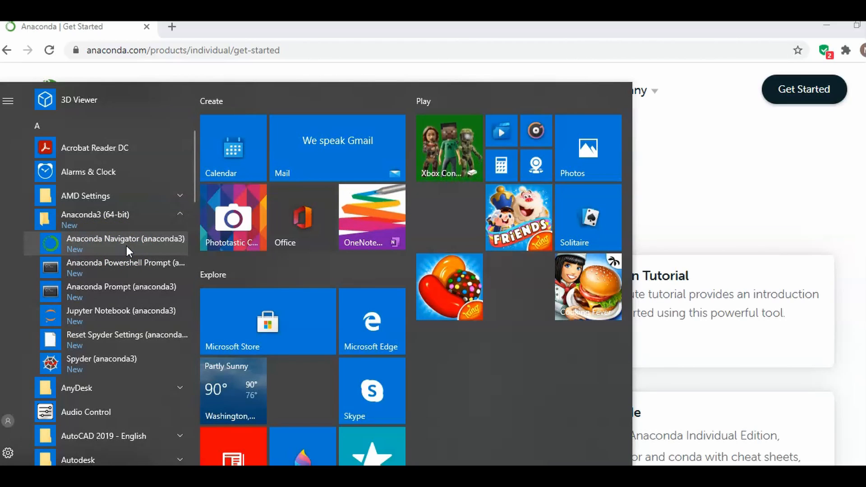
{"action": "left_click", "coordinate": [126, 246]}
{"action": "left_click", "coordinate": [498, 199]}
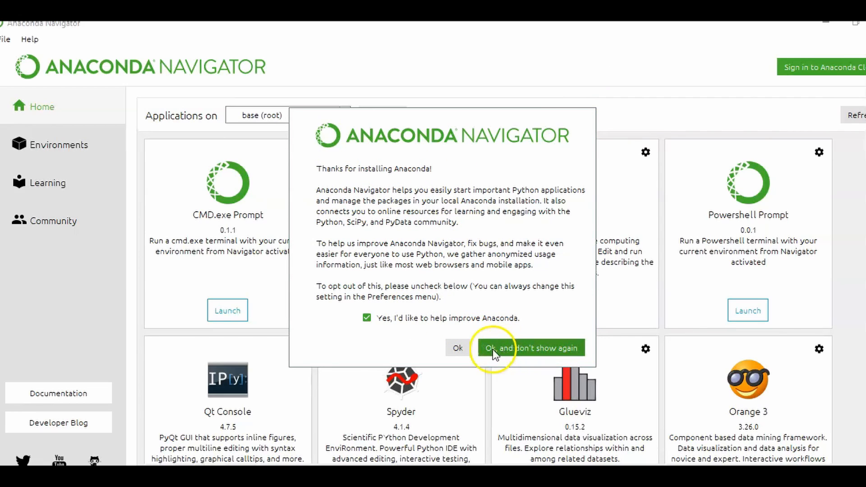
{"action": "left_click", "coordinate": [458, 348]}
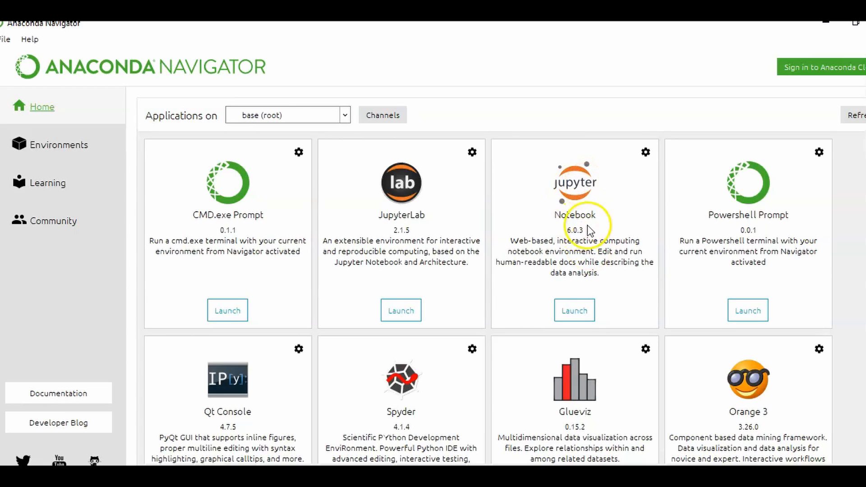
Look through the applications on Navigator's home page and launch Jupyter Notebook in Google Chrome
{"action": "left_click", "coordinate": [592, 316]}
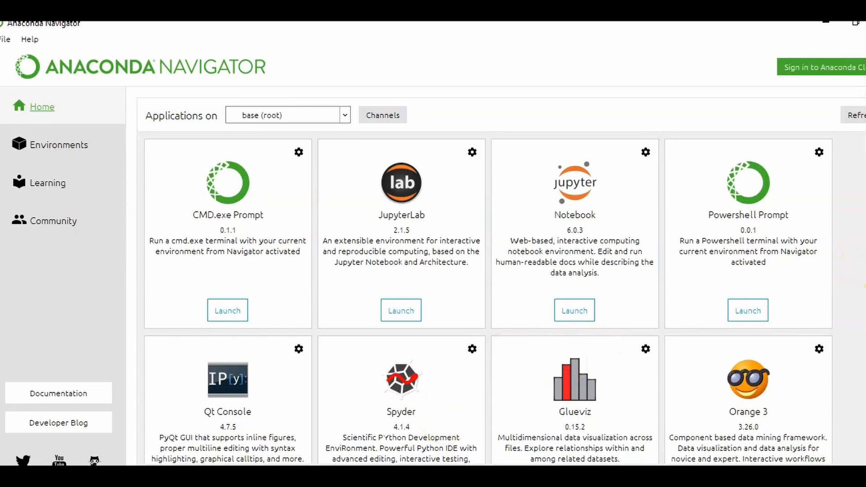
{"action": "scroll", "coordinate": [488, 299], "scroll_direction": "down", "scroll_amount": 5}
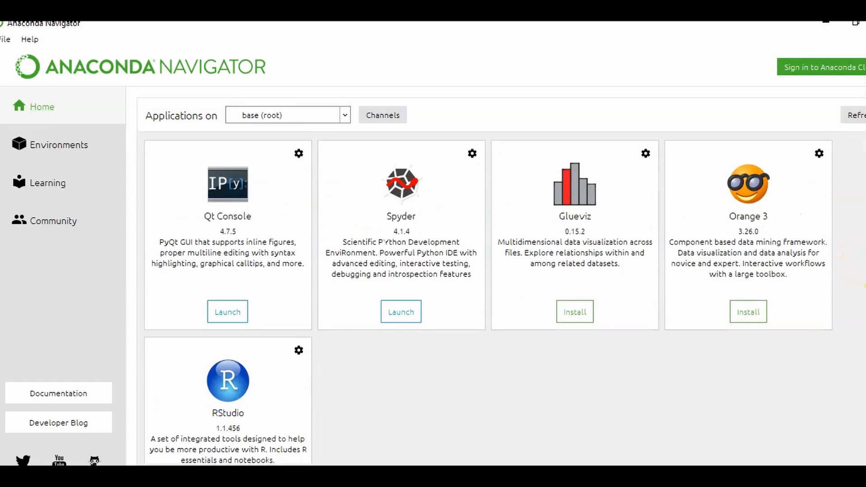
{"action": "scroll", "coordinate": [487, 300], "scroll_direction": "down", "scroll_amount": 1}
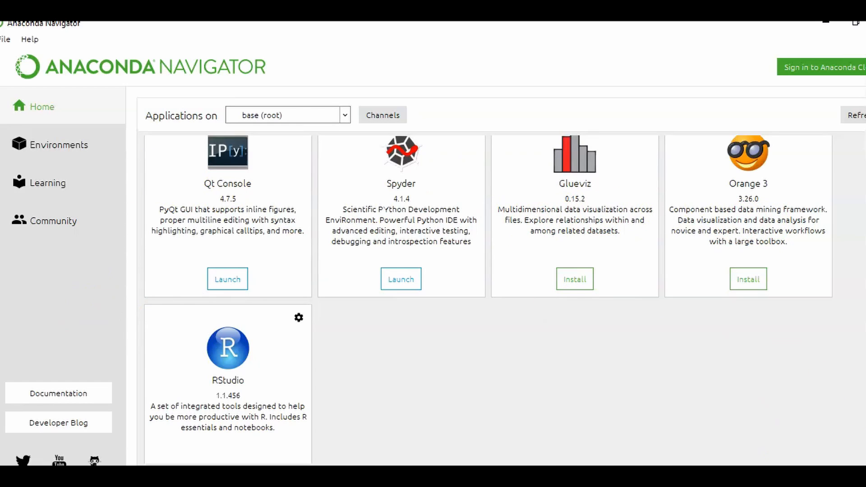
{"action": "scroll", "coordinate": [487, 300], "scroll_direction": "up", "scroll_amount": 5}
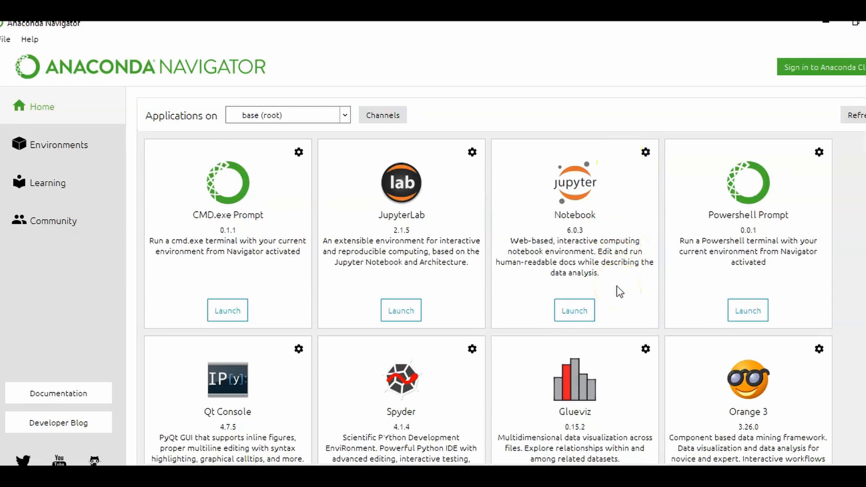
{"action": "left_click", "coordinate": [578, 306]}
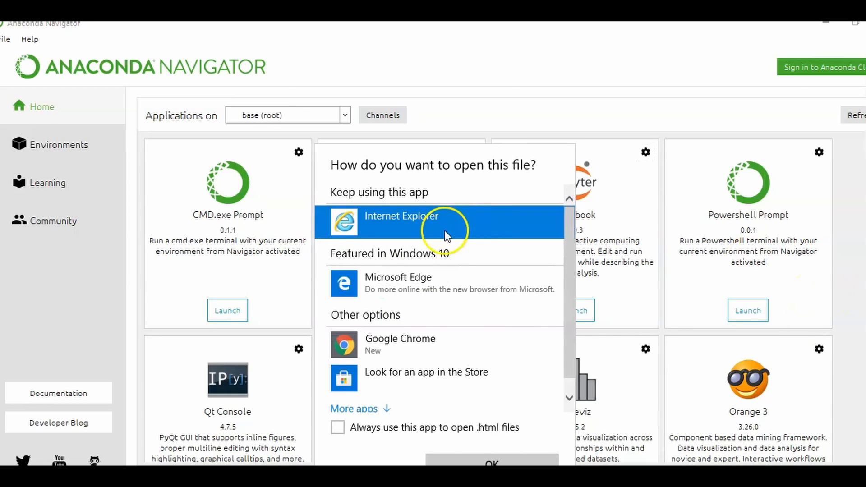
{"action": "left_click", "coordinate": [395, 356]}
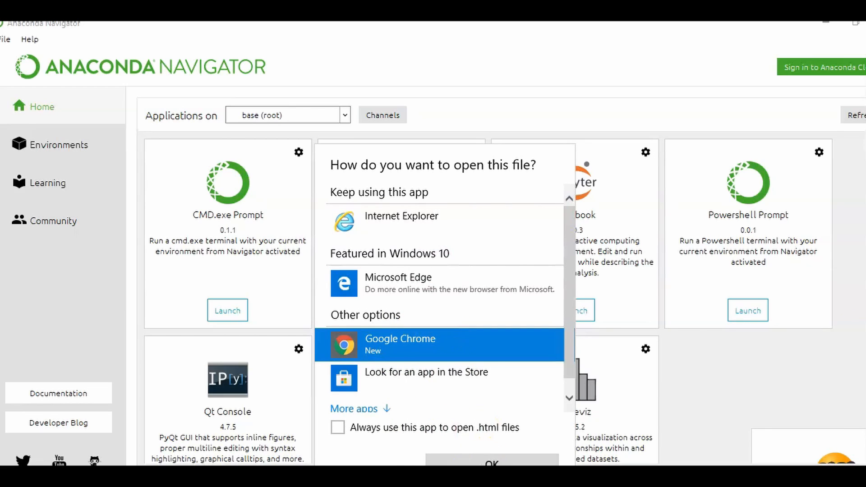
{"action": "left_click", "coordinate": [491, 461]}
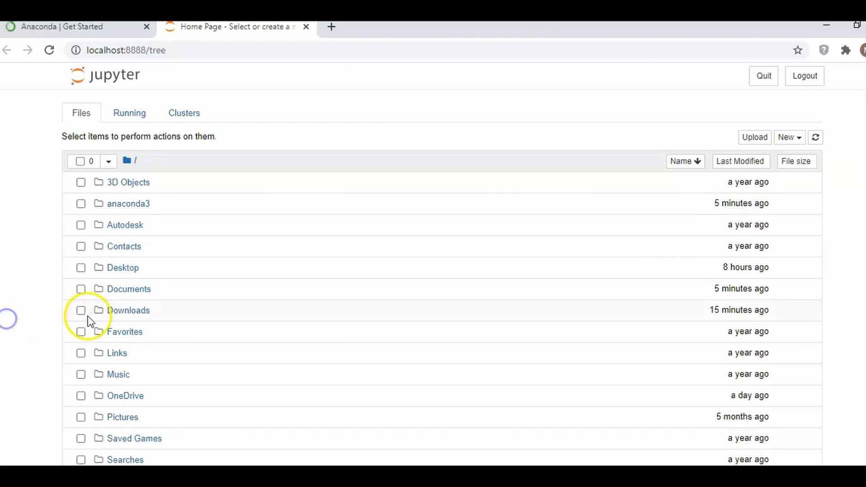
Create a new Python 3 notebook in the Documents folder and place the cursor in its first cell
{"action": "left_click", "coordinate": [131, 291]}
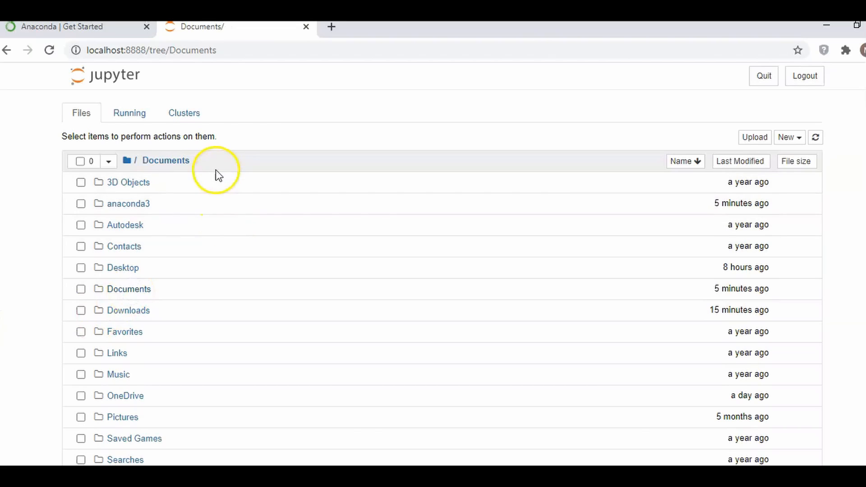
{"action": "left_click", "coordinate": [131, 288]}
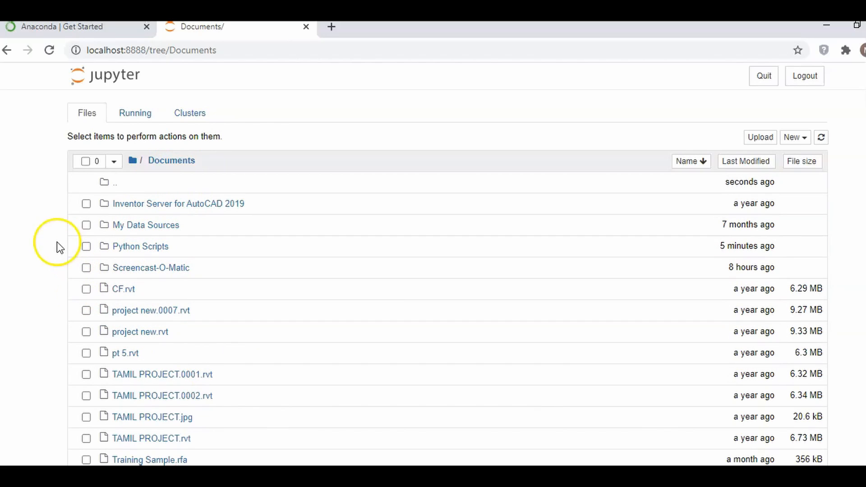
{"action": "left_click", "coordinate": [800, 138]}
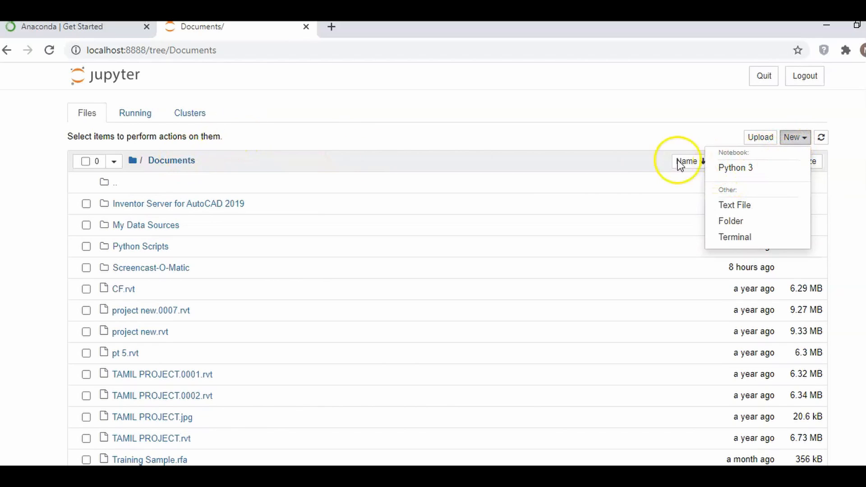
{"action": "left_click", "coordinate": [742, 173]}
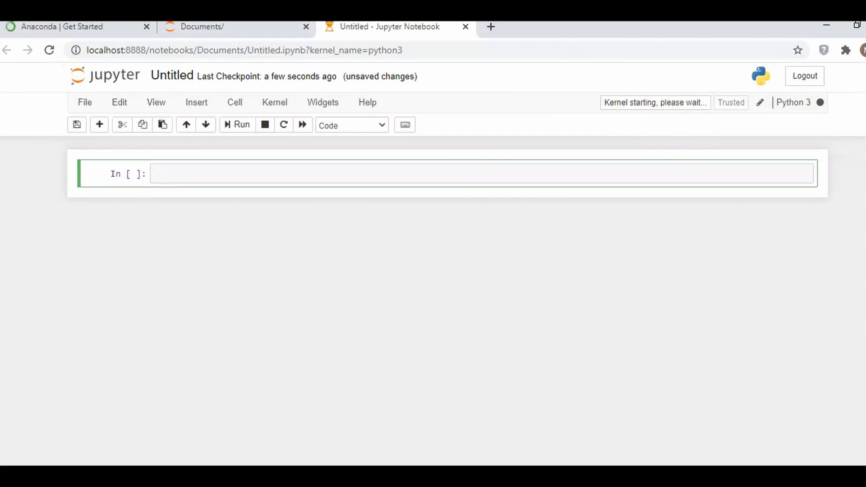
{"action": "left_click", "coordinate": [341, 171]}
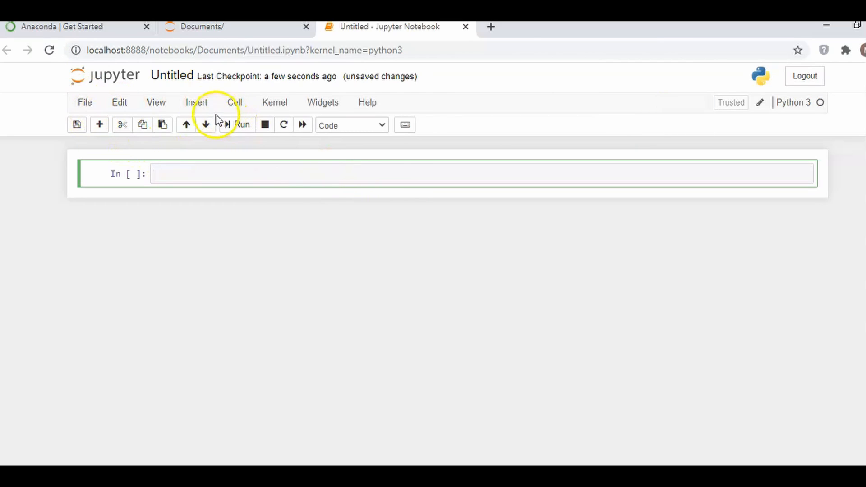
{"action": "left_click", "coordinate": [381, 179]}
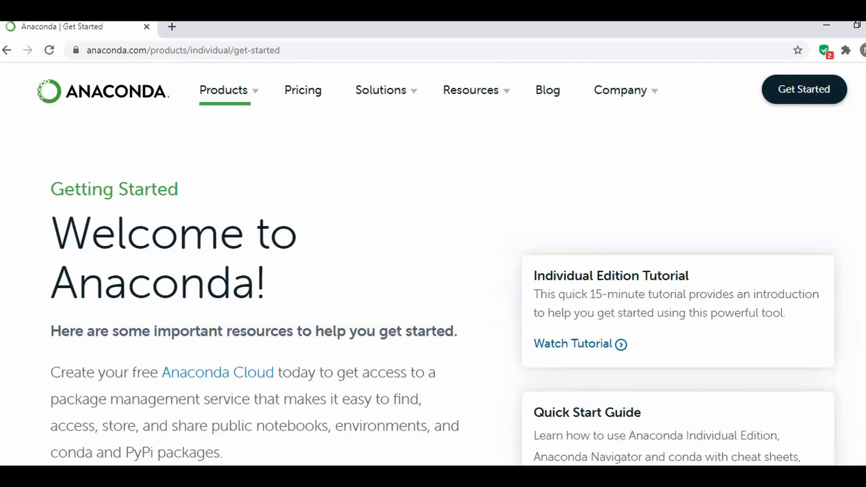
Open Anaconda Prompt (anaconda3) from the Anaconda3 (64-bit) program group
{"action": "key", "text": "super"}
{"action": "left_click", "coordinate": [110, 464]}
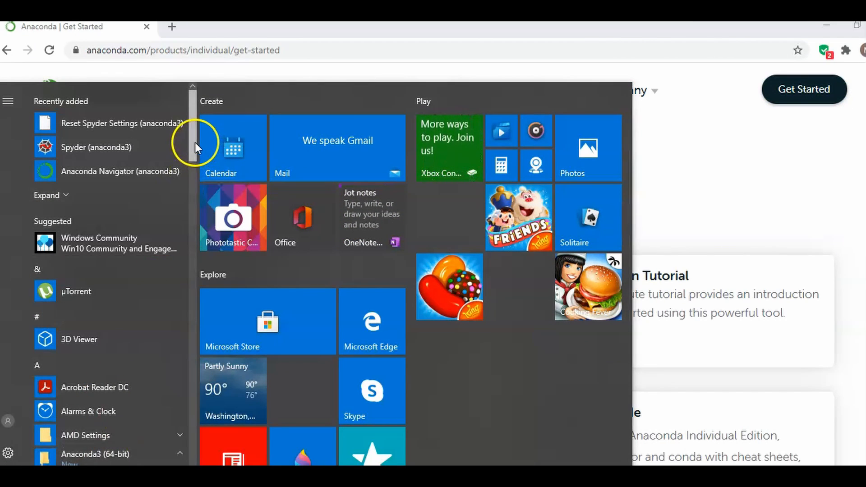
{"action": "left_click_drag", "start_coordinate": [195, 143], "coordinate": [193, 172]}
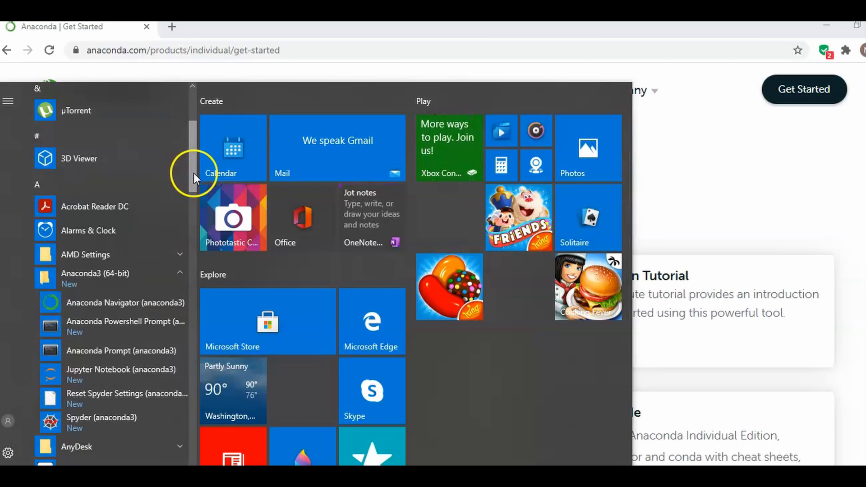
{"action": "left_click", "coordinate": [117, 356]}
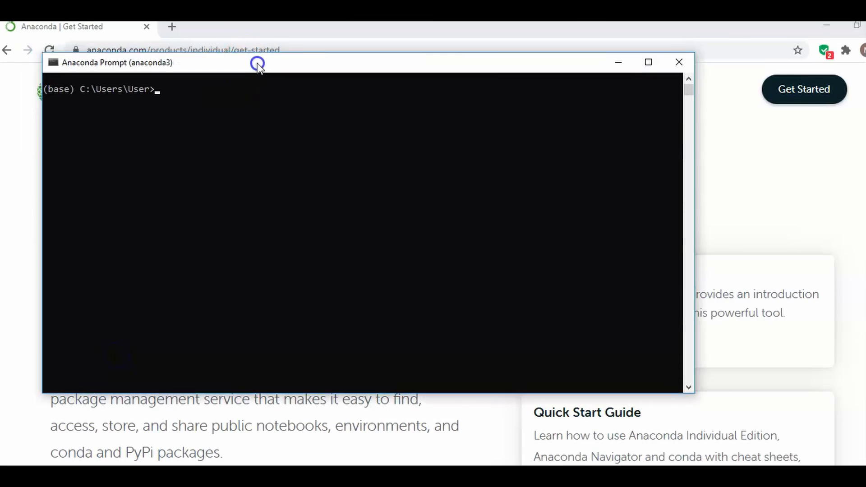
Move the Anaconda Prompt window clear of the page heading and run the command jupyter notebook in it
{"action": "left_click_drag", "start_coordinate": [257, 63], "coordinate": [416, 134]}
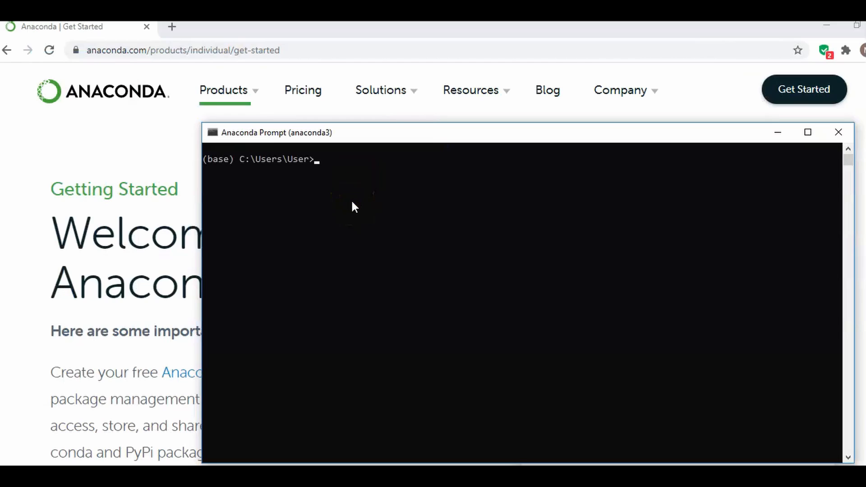
{"action": "type", "text": "jupyter notebook"}
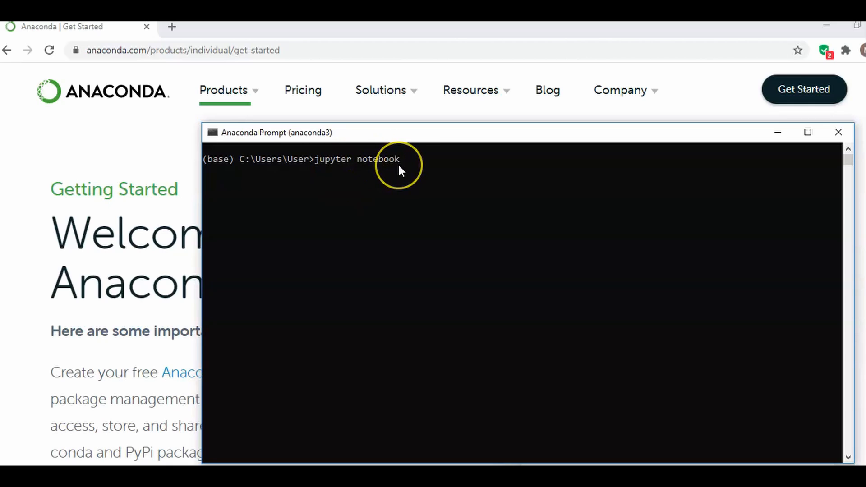
{"action": "key", "text": "Return"}
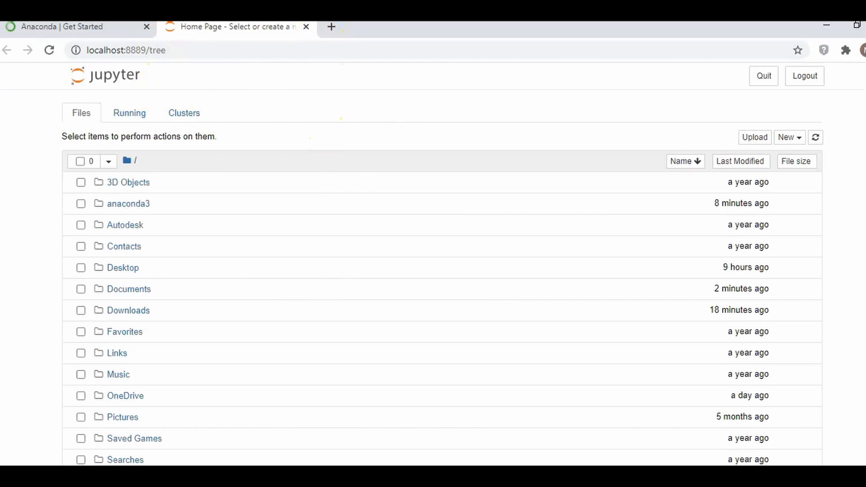
Switch back to Anaconda Prompt, copy the localhost:8889 URL containing the access token, and load it in a new Google Chrome tab
{"action": "key", "text": "alt+Tab"}
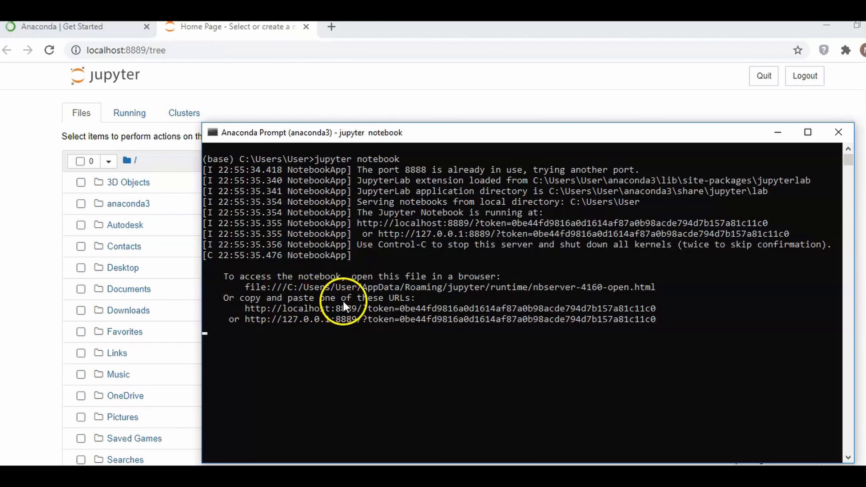
{"action": "left_click_drag", "start_coordinate": [665, 308], "coordinate": [248, 306]}
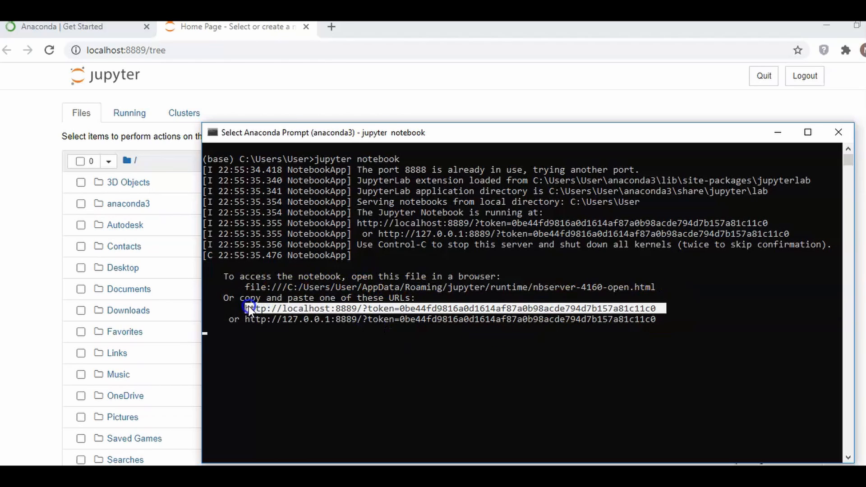
{"action": "key", "text": "ctrl+c"}
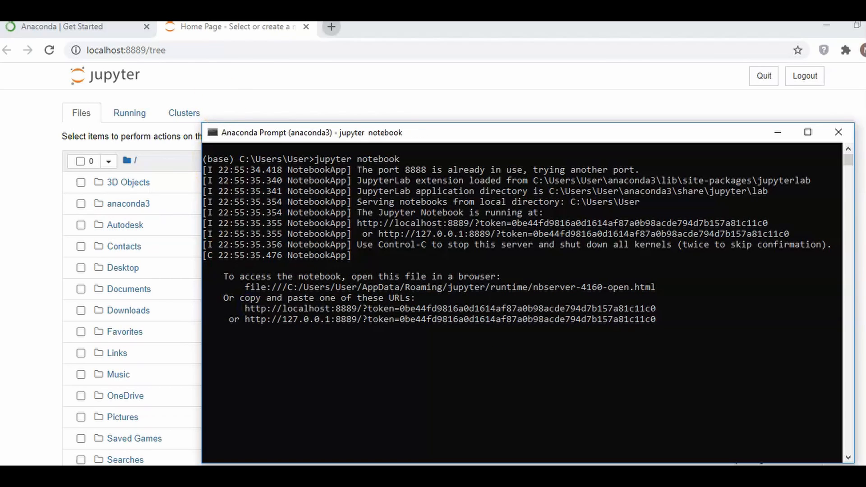
{"action": "left_click", "coordinate": [332, 27]}
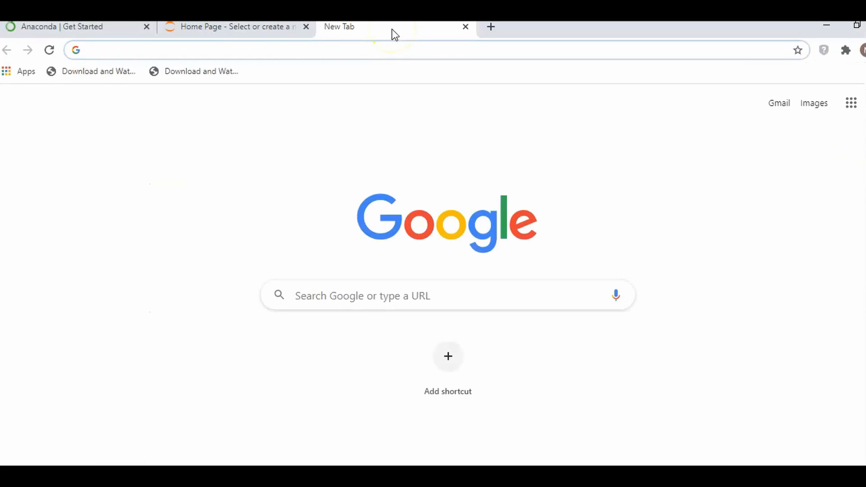
{"action": "key", "text": "ctrl+v"}
{"action": "key", "text": "Return"}
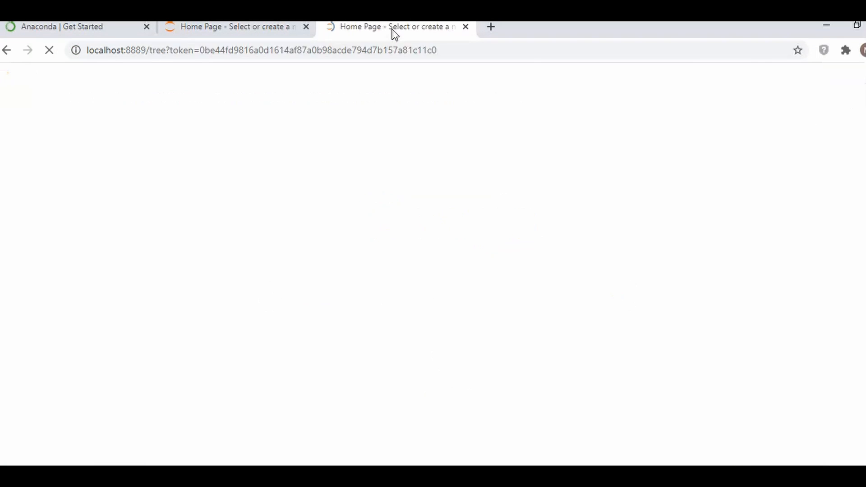